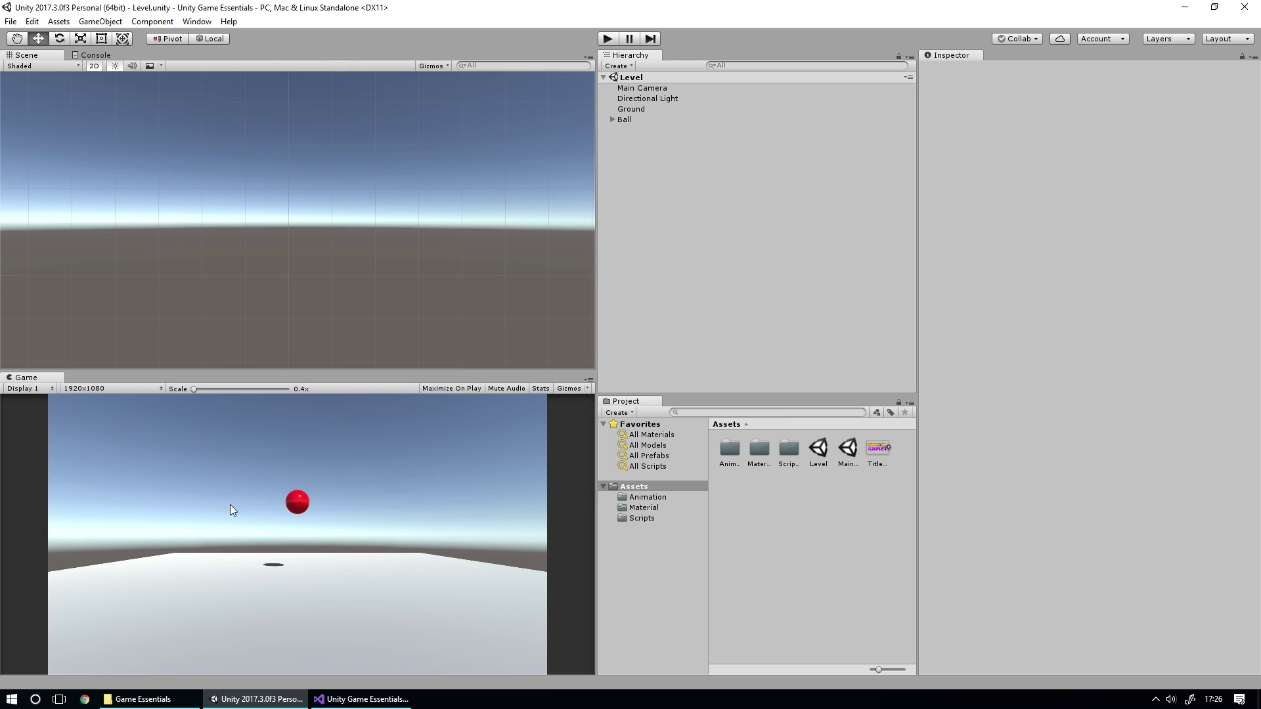
- Briefly play-test the level and inspect the MainMenu scene asset
{"action": "left_click", "coordinate": [608, 39]}
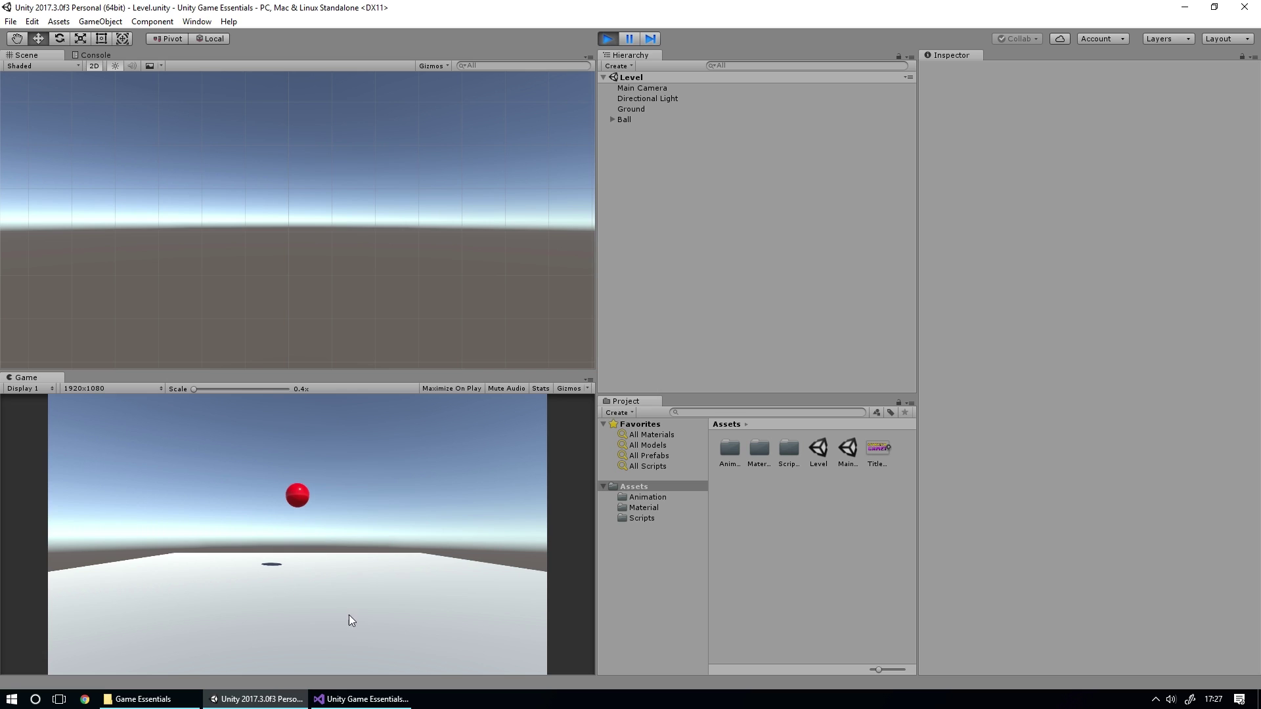
{"action": "left_click", "coordinate": [602, 36]}
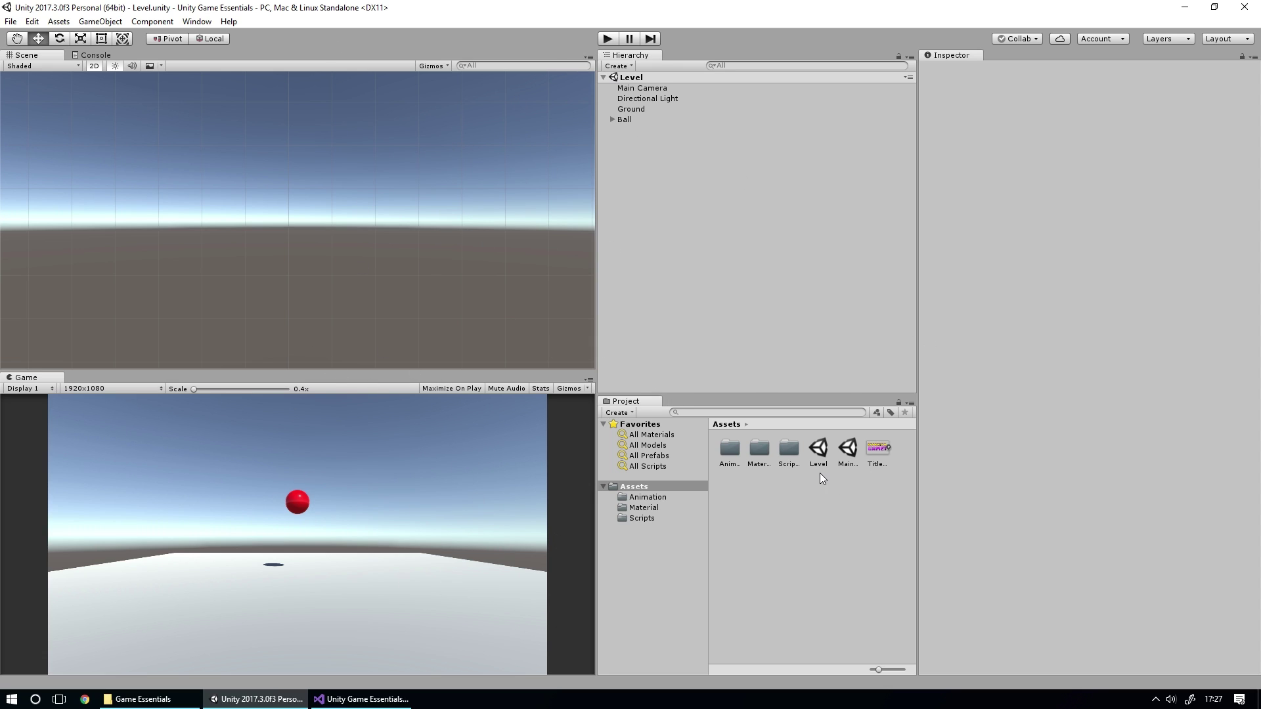
{"action": "left_click", "coordinate": [844, 446]}
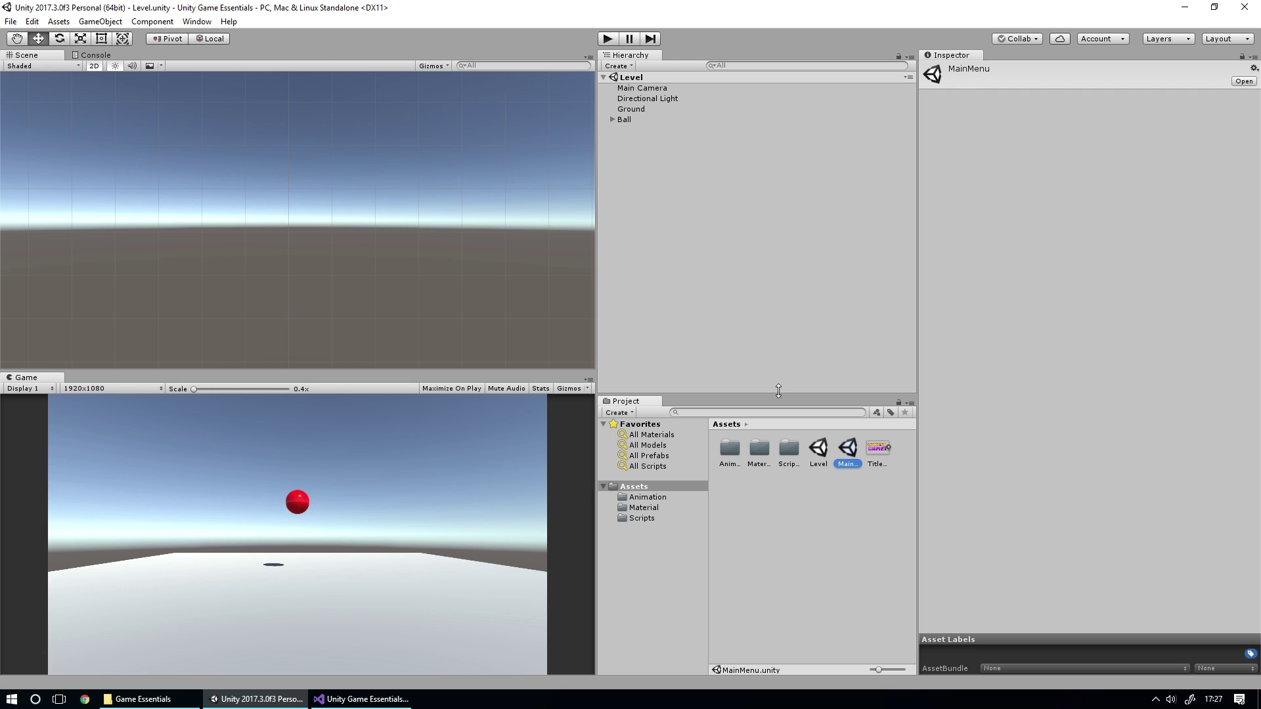
{"action": "left_click", "coordinate": [756, 345]}
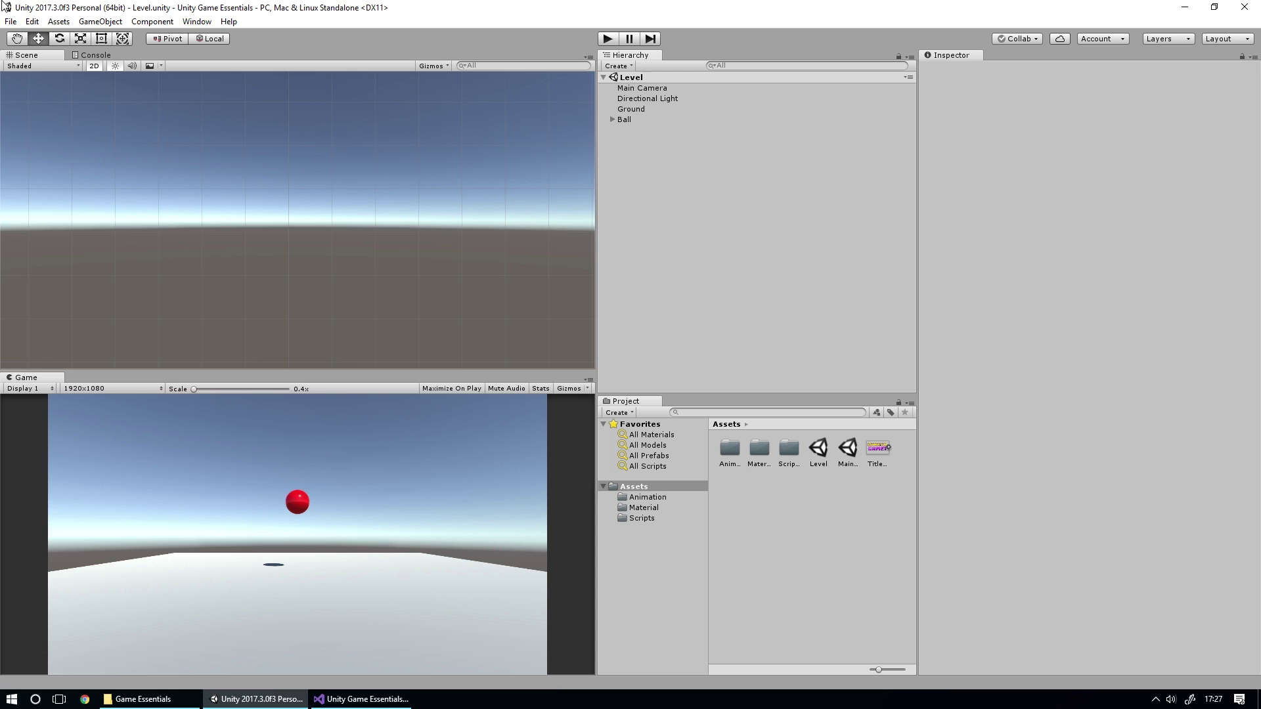
- Add a UI Image, which creates a new Canvas, to the Level scene
{"action": "left_click", "coordinate": [100, 21]}
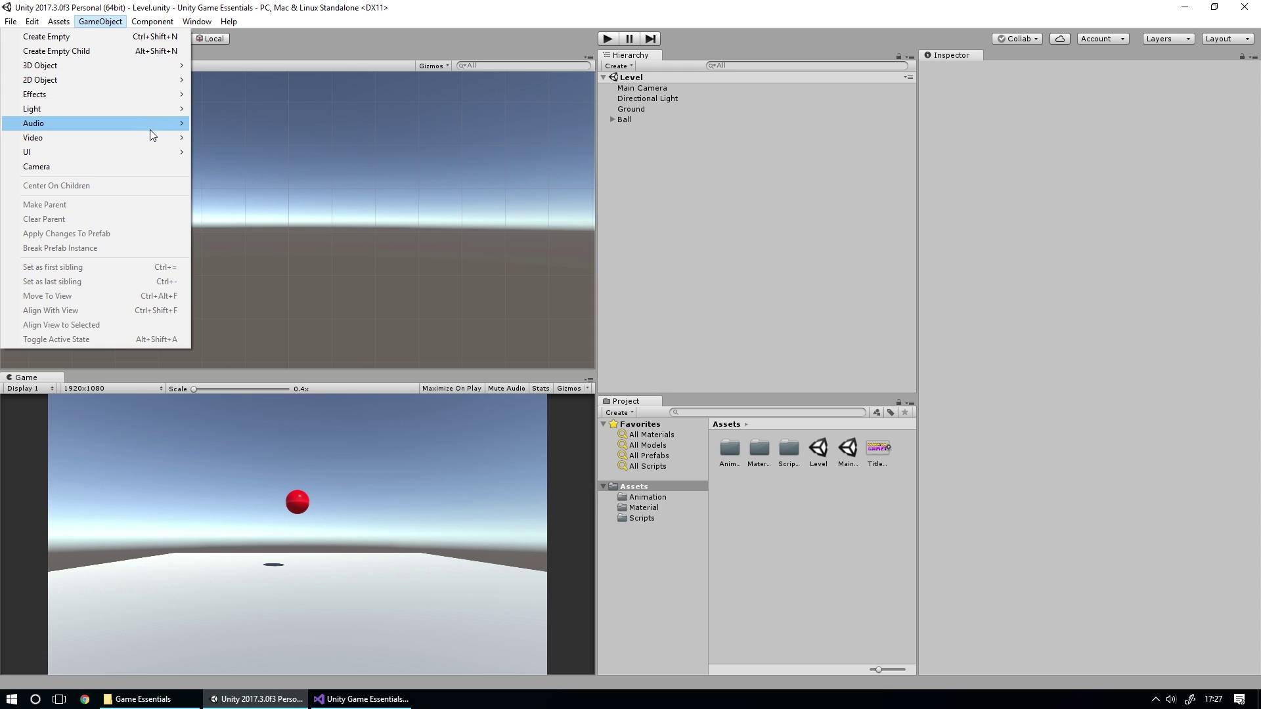
{"action": "mouse_move", "coordinate": [157, 155]}
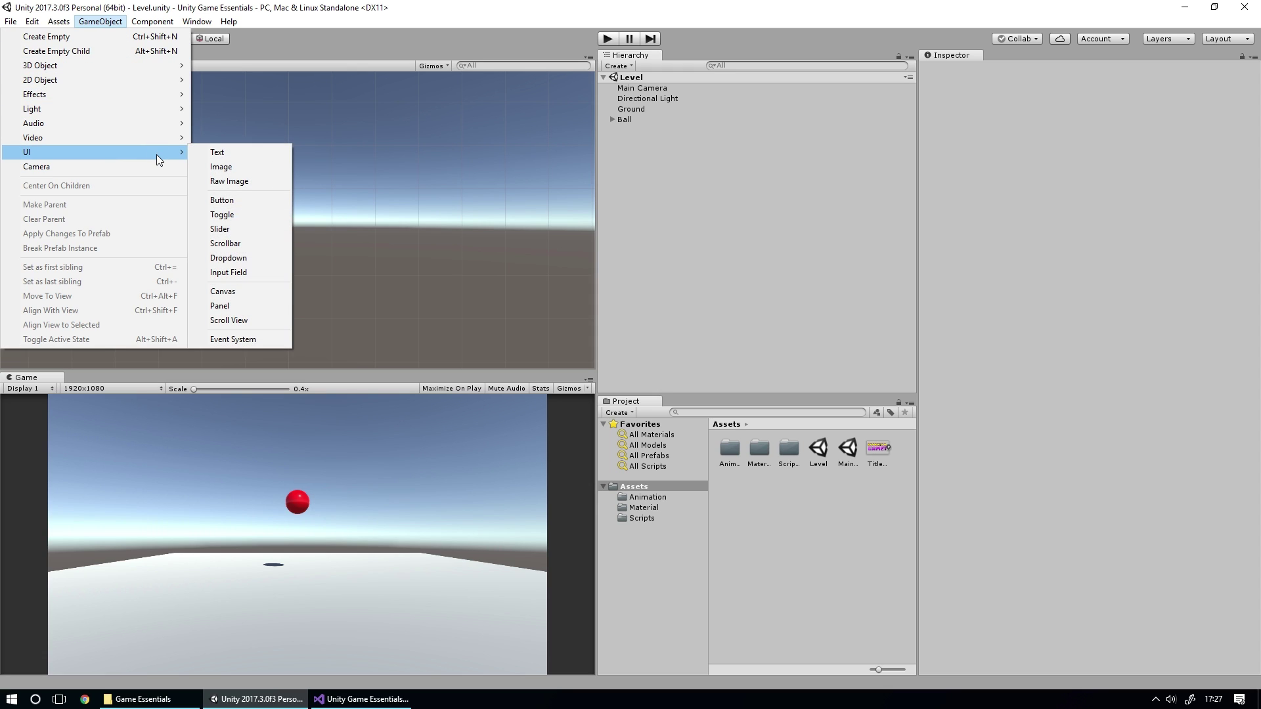
{"action": "left_click", "coordinate": [222, 166]}
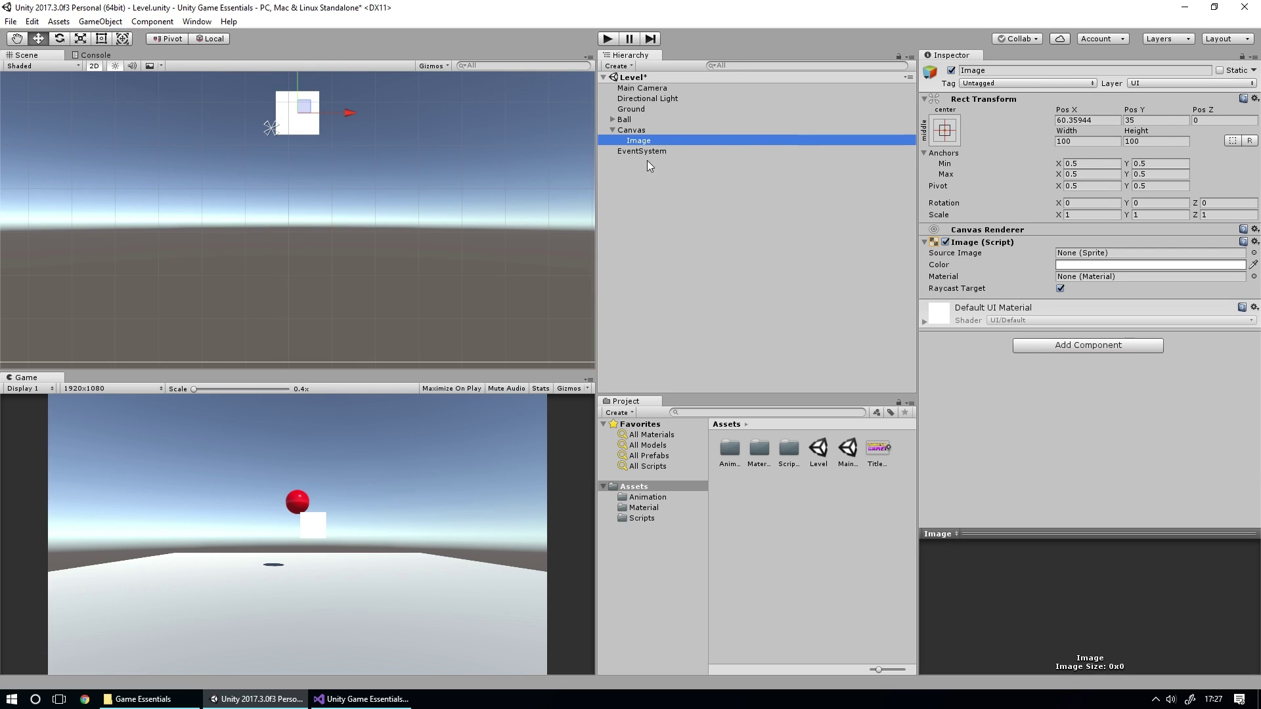
- In 2D Scene view, stretch the Image to about 1957 × 1128, filling the Canvas
{"action": "left_click", "coordinate": [94, 66]}
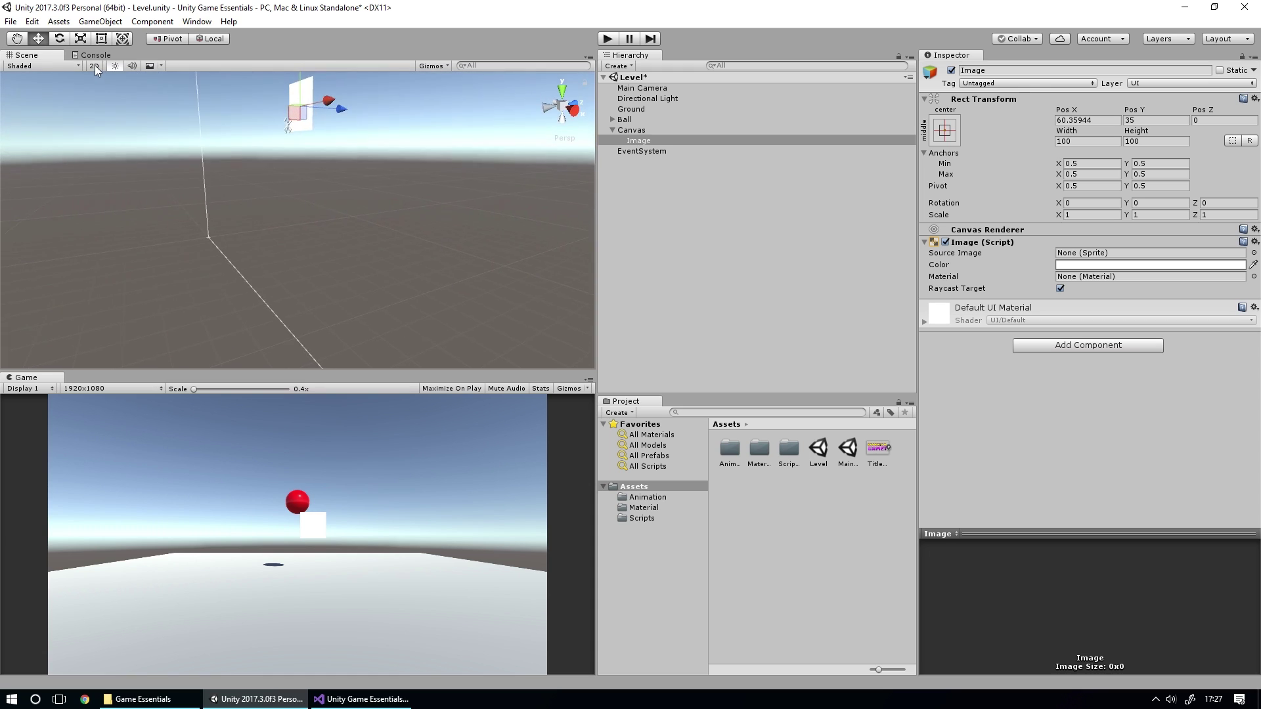
{"action": "left_click", "coordinate": [94, 66]}
{"action": "left_click", "coordinate": [95, 66]}
{"action": "left_click", "coordinate": [95, 65]}
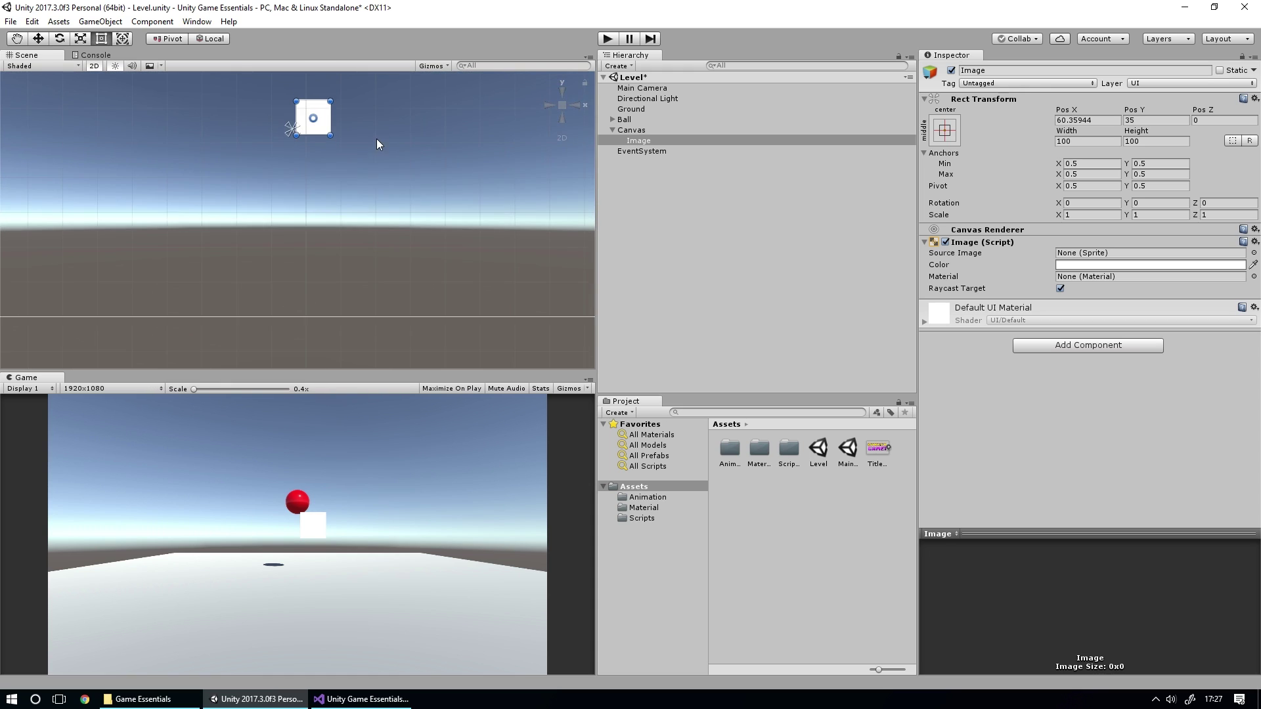
{"action": "scroll", "coordinate": [377, 140], "scroll_direction": "down", "scroll_amount": 4}
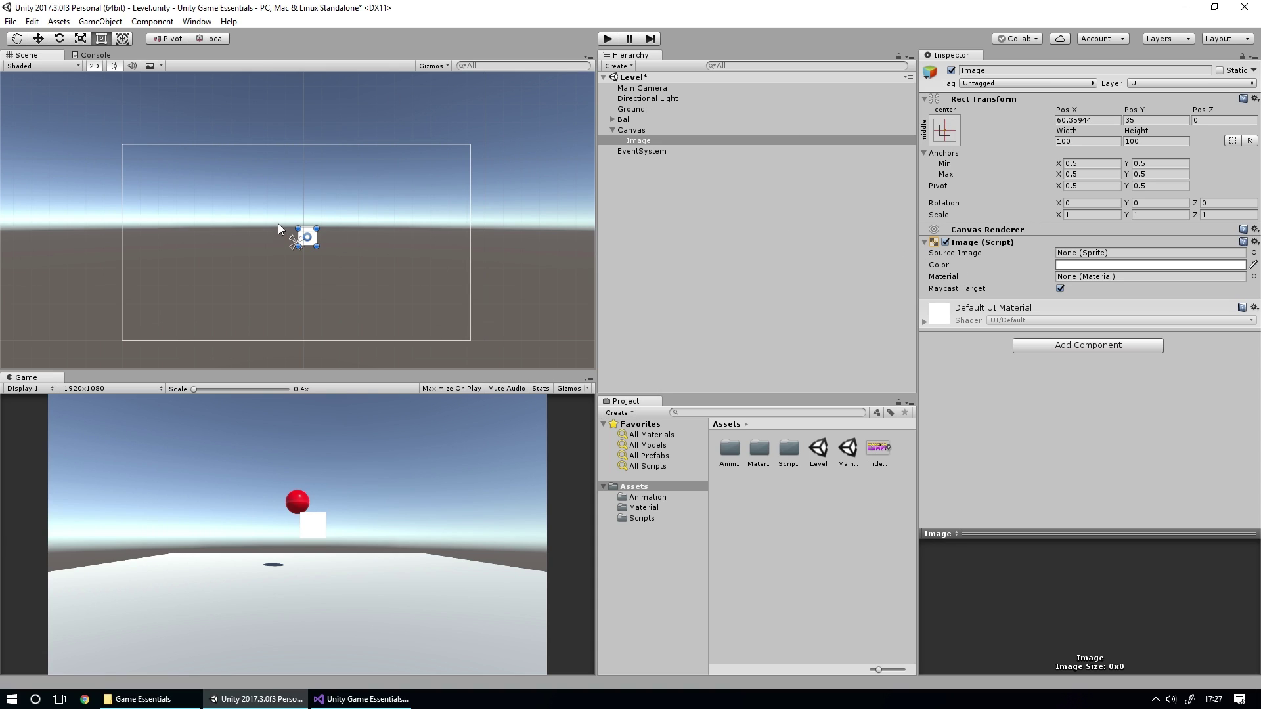
{"action": "left_click_drag", "start_coordinate": [296, 228], "coordinate": [119, 142]}
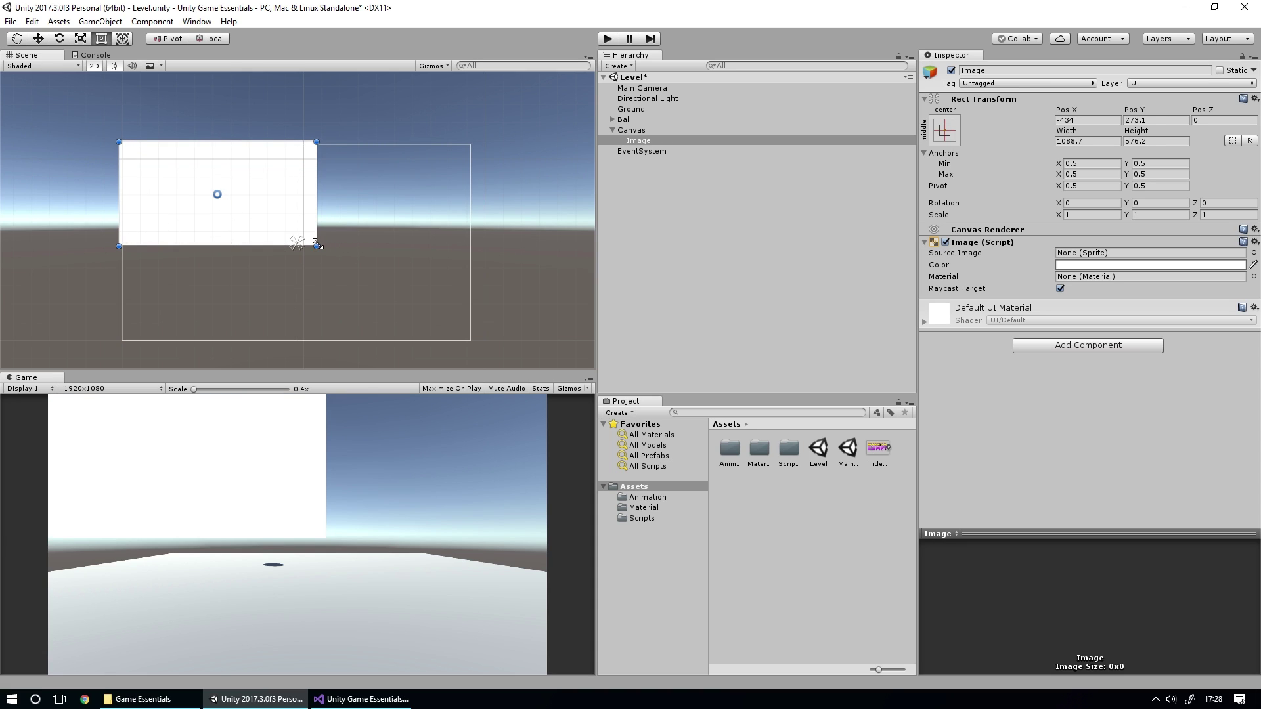
{"action": "left_click_drag", "start_coordinate": [316, 246], "coordinate": [471, 345]}
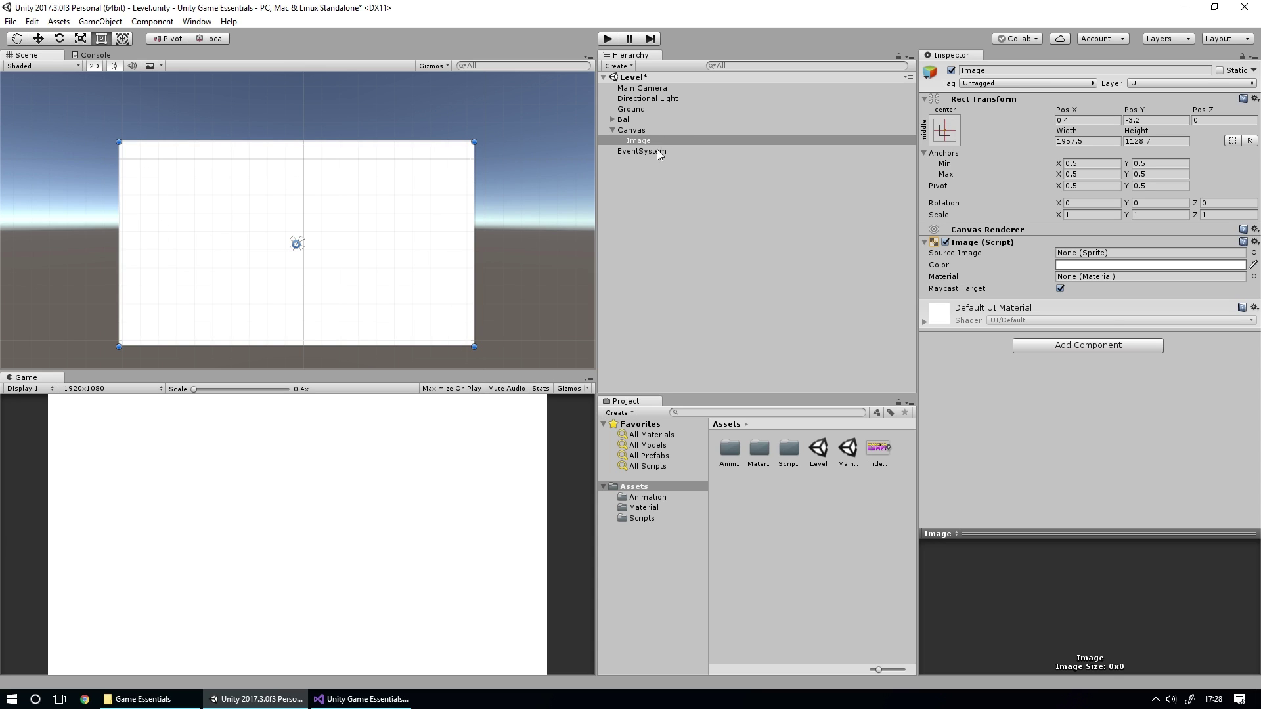
- Tint the Image black at alpha 74 (hex 0000004A) and deactivate it
{"action": "left_click", "coordinate": [1083, 265]}
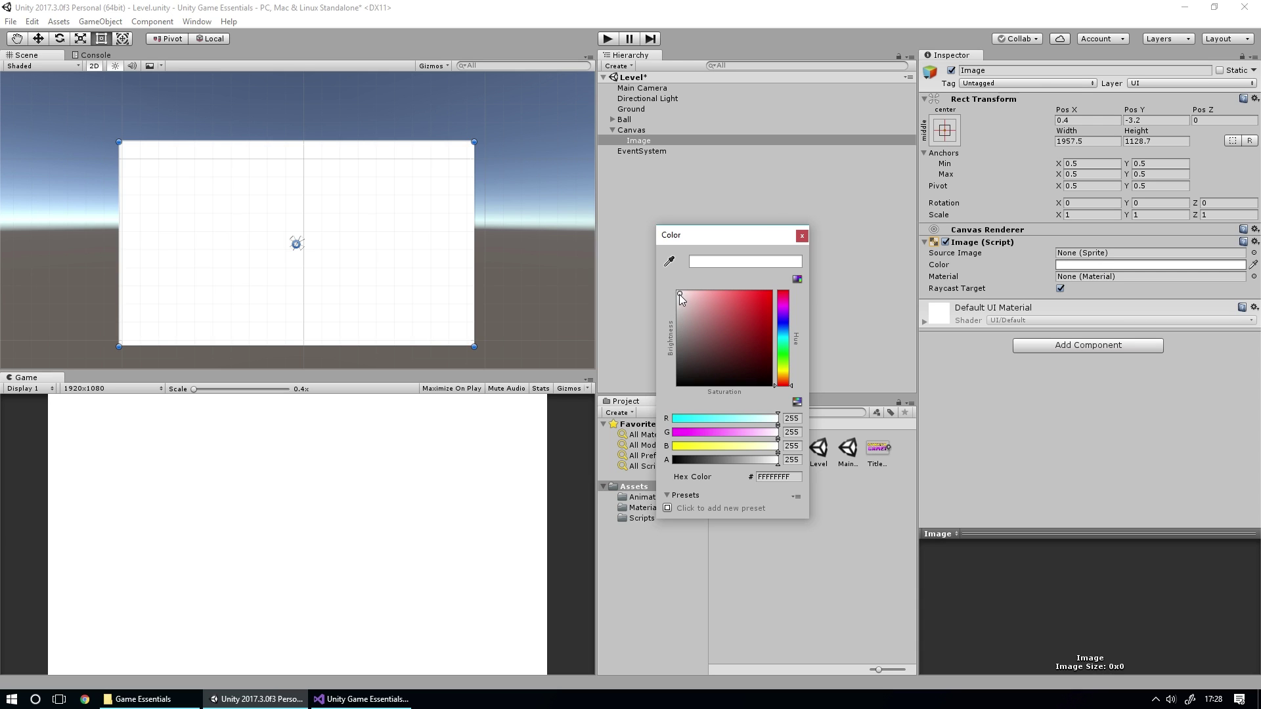
{"action": "left_click_drag", "start_coordinate": [680, 300], "coordinate": [672, 385]}
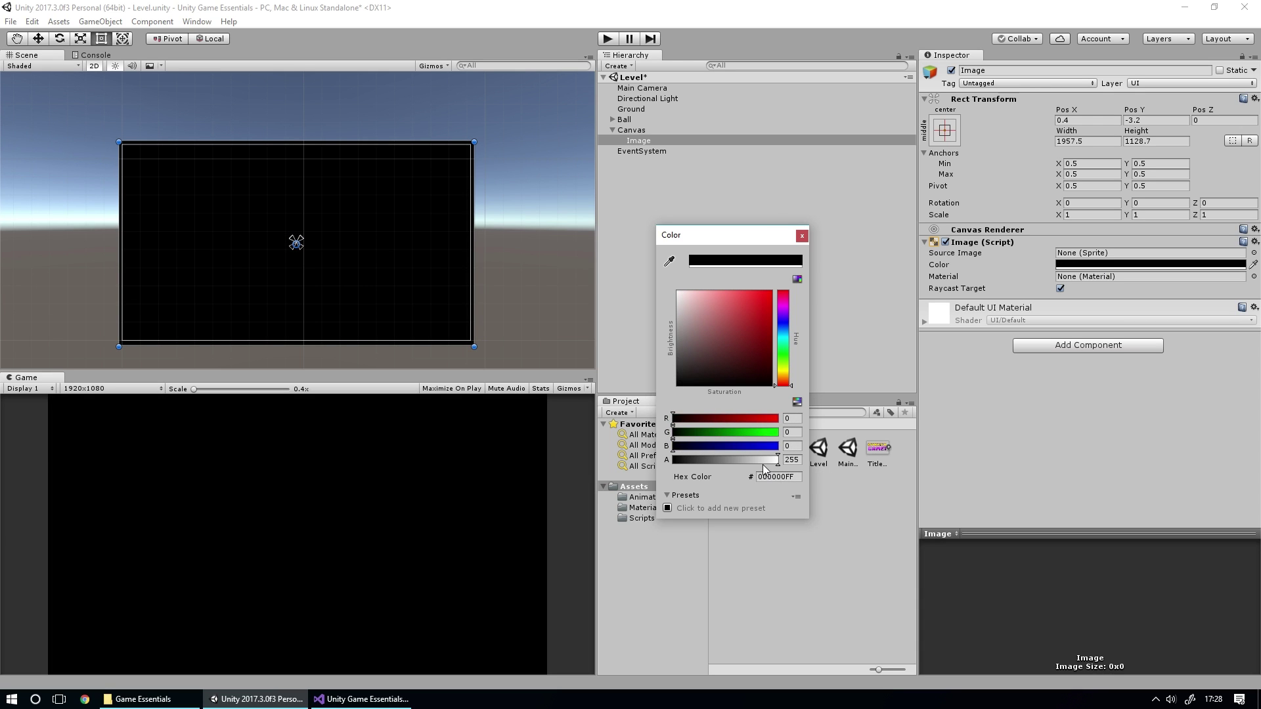
{"action": "left_click_drag", "start_coordinate": [775, 462], "coordinate": [704, 463]}
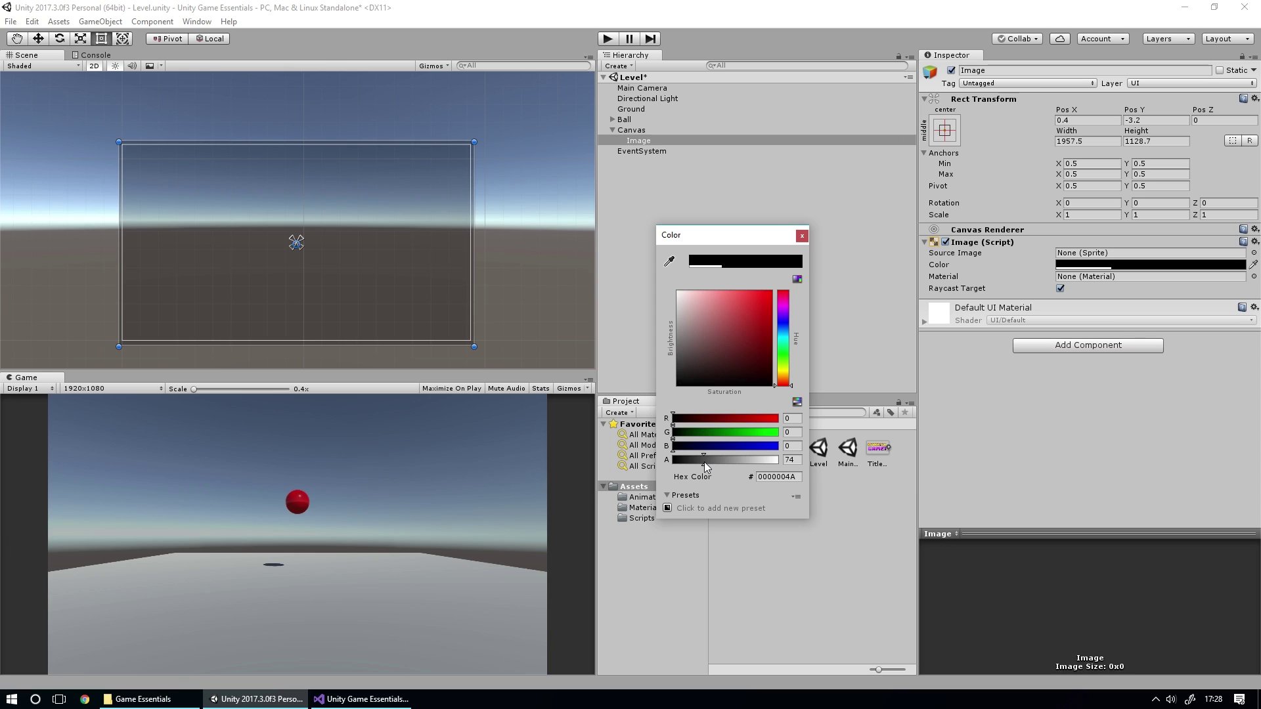
{"action": "left_click", "coordinate": [802, 236]}
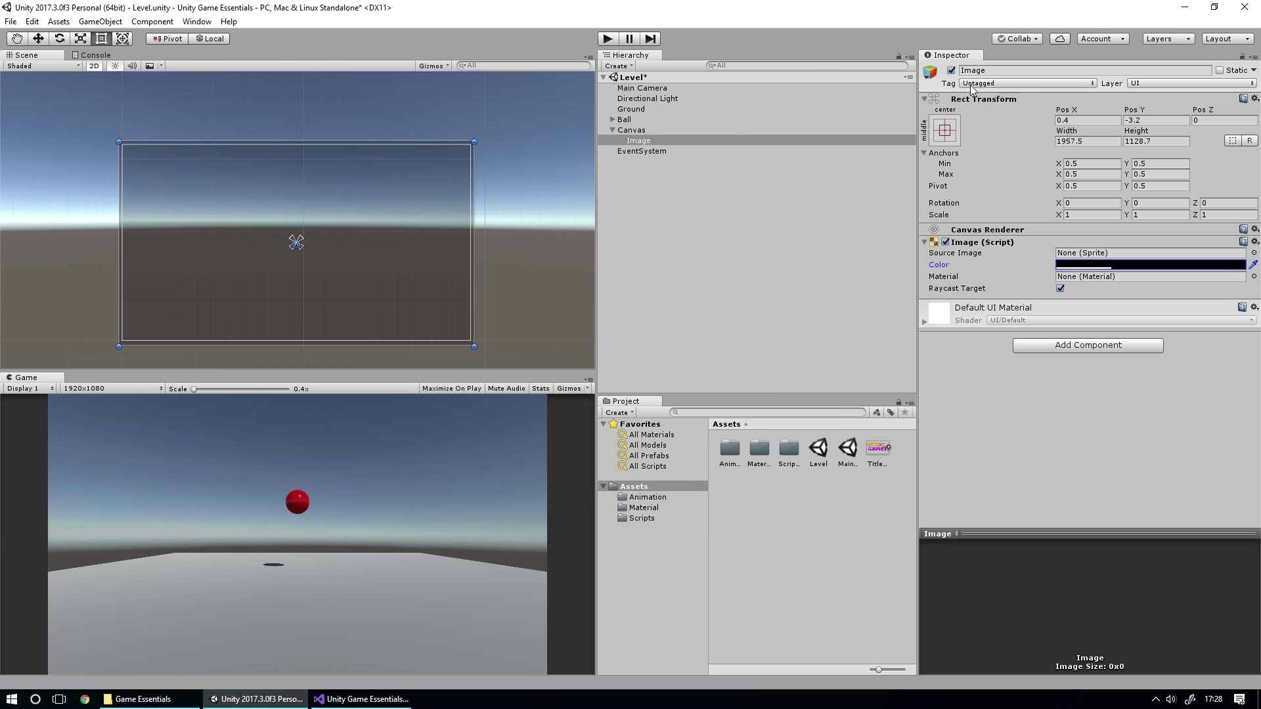
{"action": "left_click", "coordinate": [951, 70]}
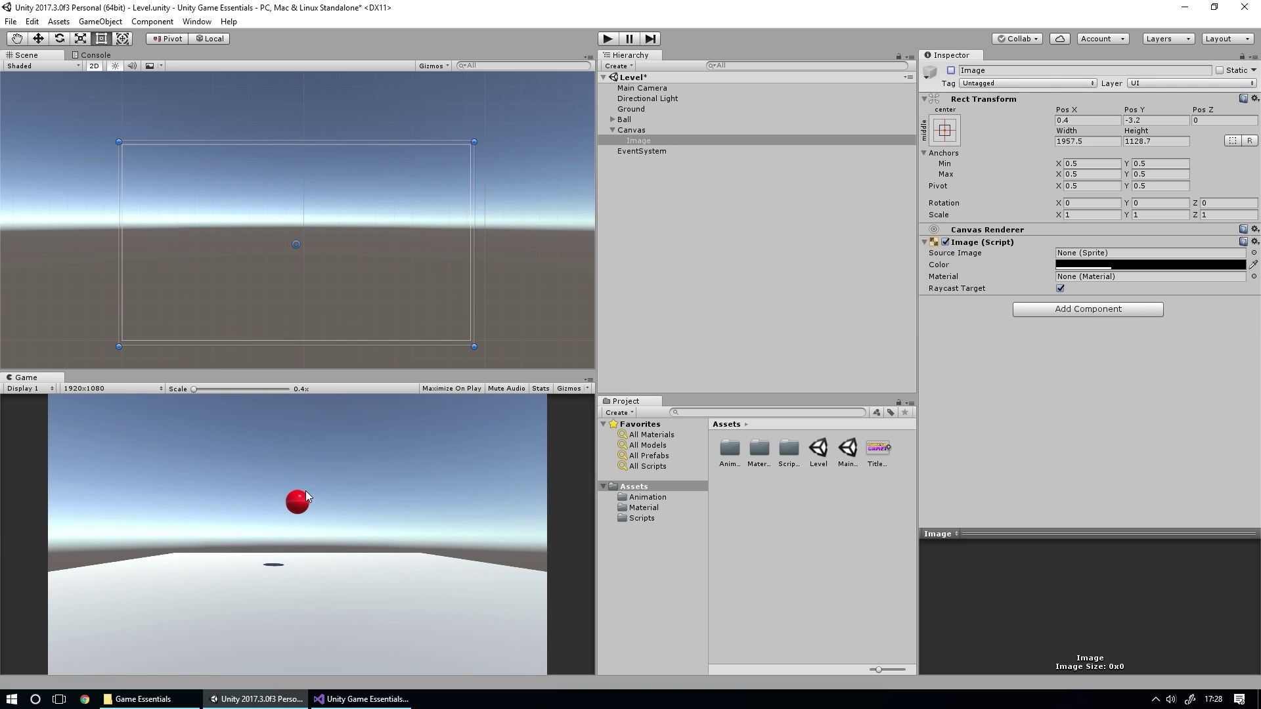
- Reactivate the black overlay and rename the Image object to PauseScreen, fixing a typo
{"action": "left_click", "coordinate": [951, 70]}
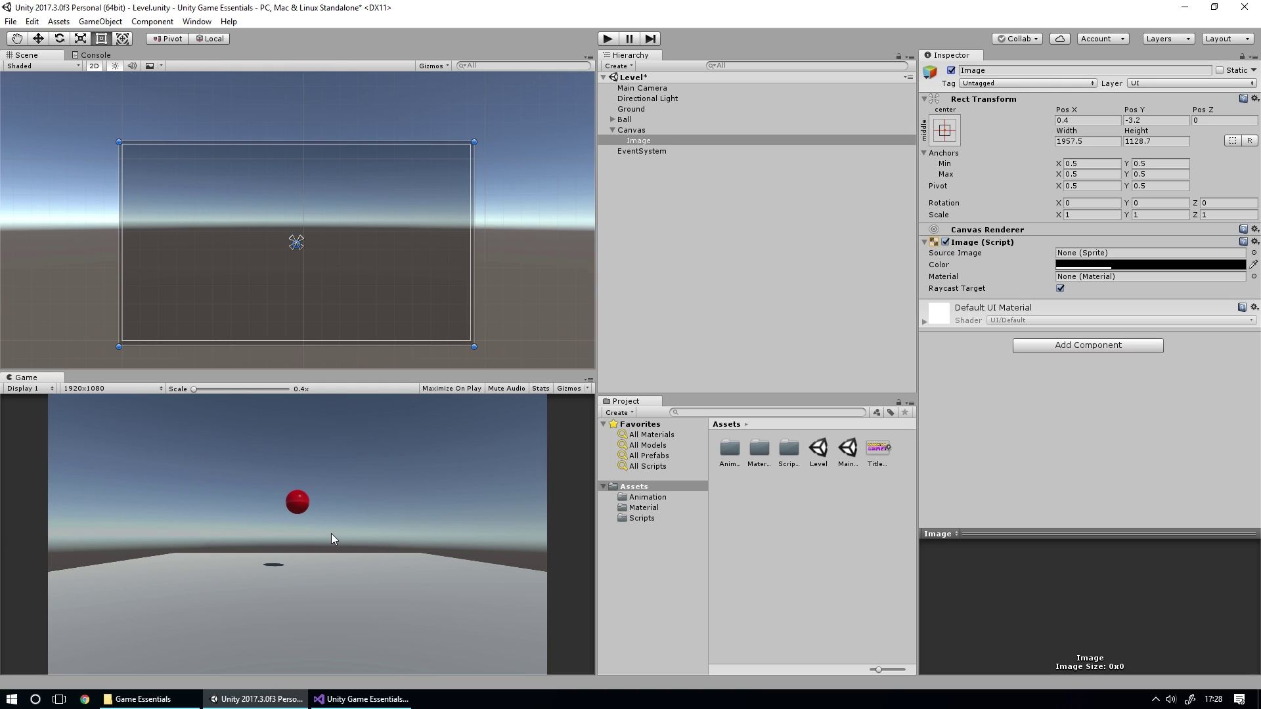
{"action": "left_click", "coordinate": [640, 141]}
{"action": "left_click", "coordinate": [641, 142]}
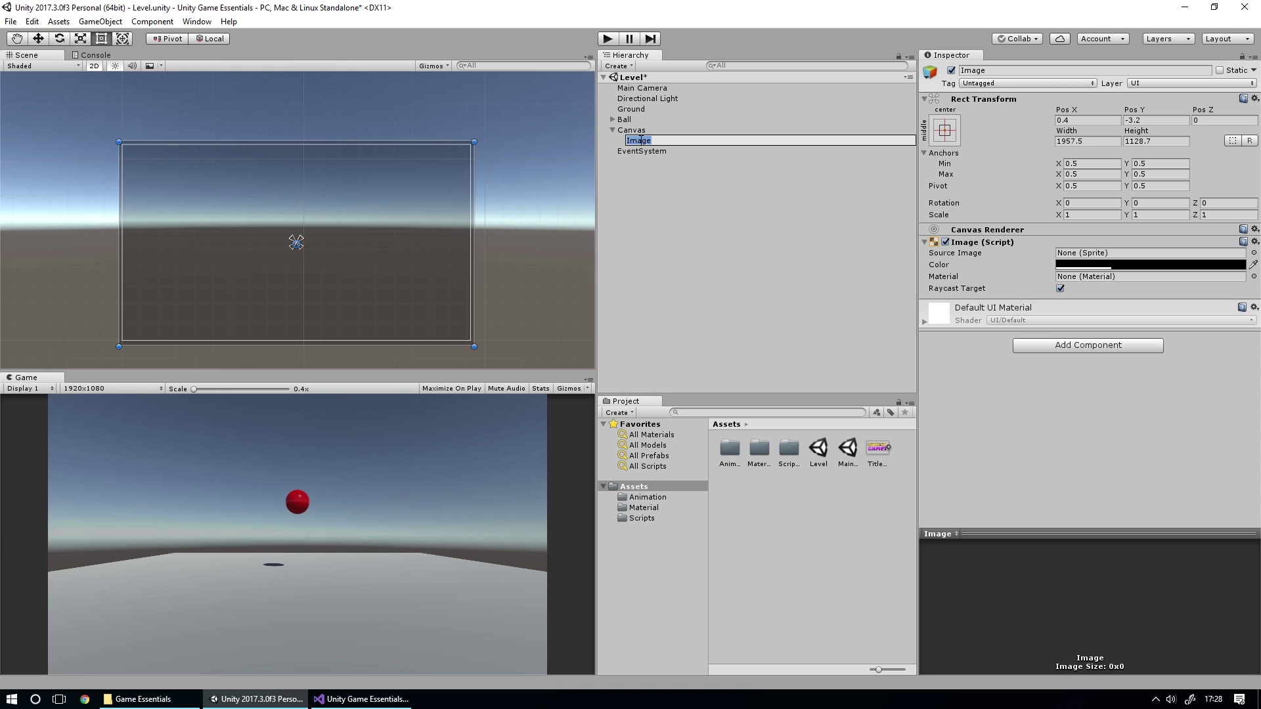
{"action": "type", "text": "PauseScreenb"}
{"action": "key", "text": "Return"}
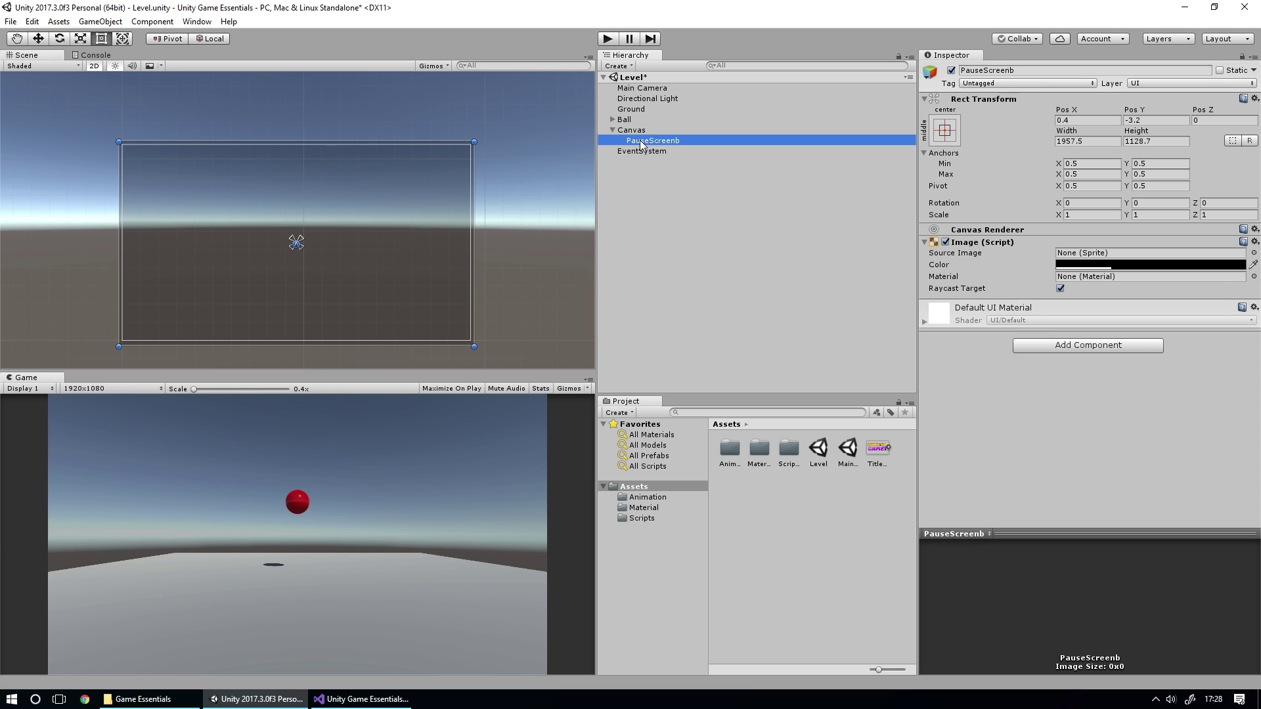
{"action": "left_click", "coordinate": [689, 144]}
{"action": "left_click", "coordinate": [677, 140]}
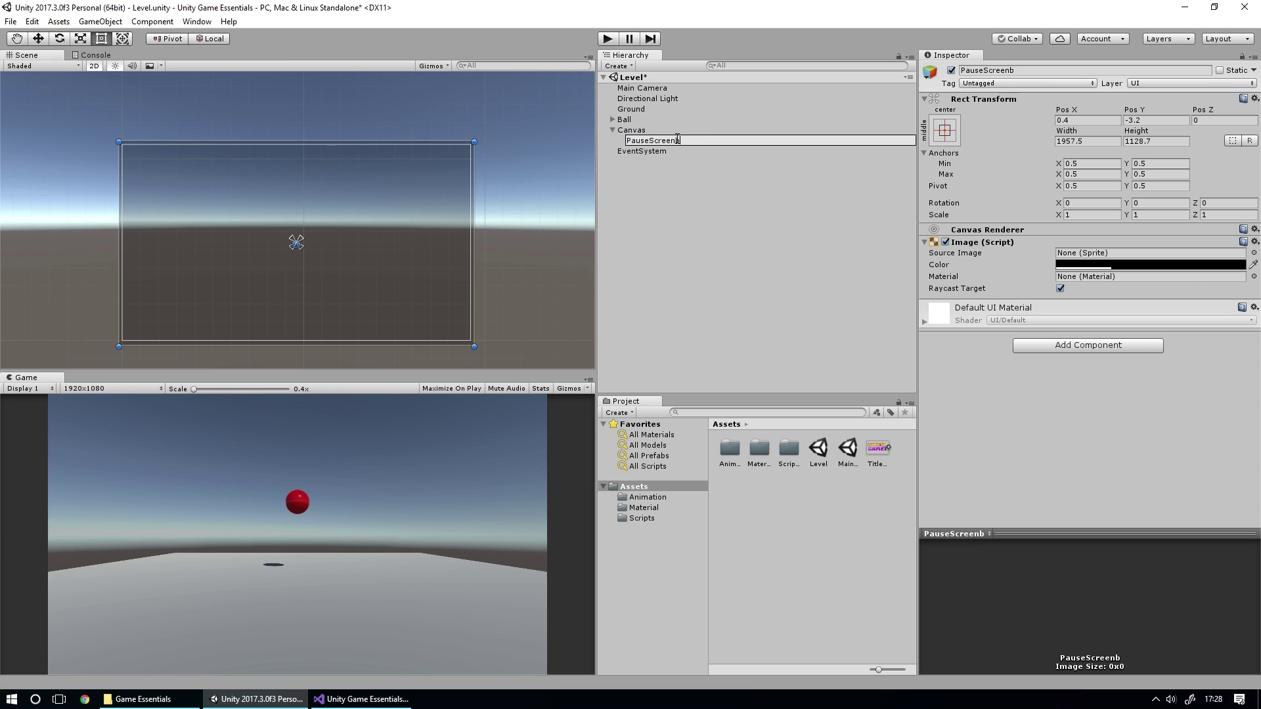
{"action": "key", "text": "BackSpace"}
{"action": "key", "text": "Return"}
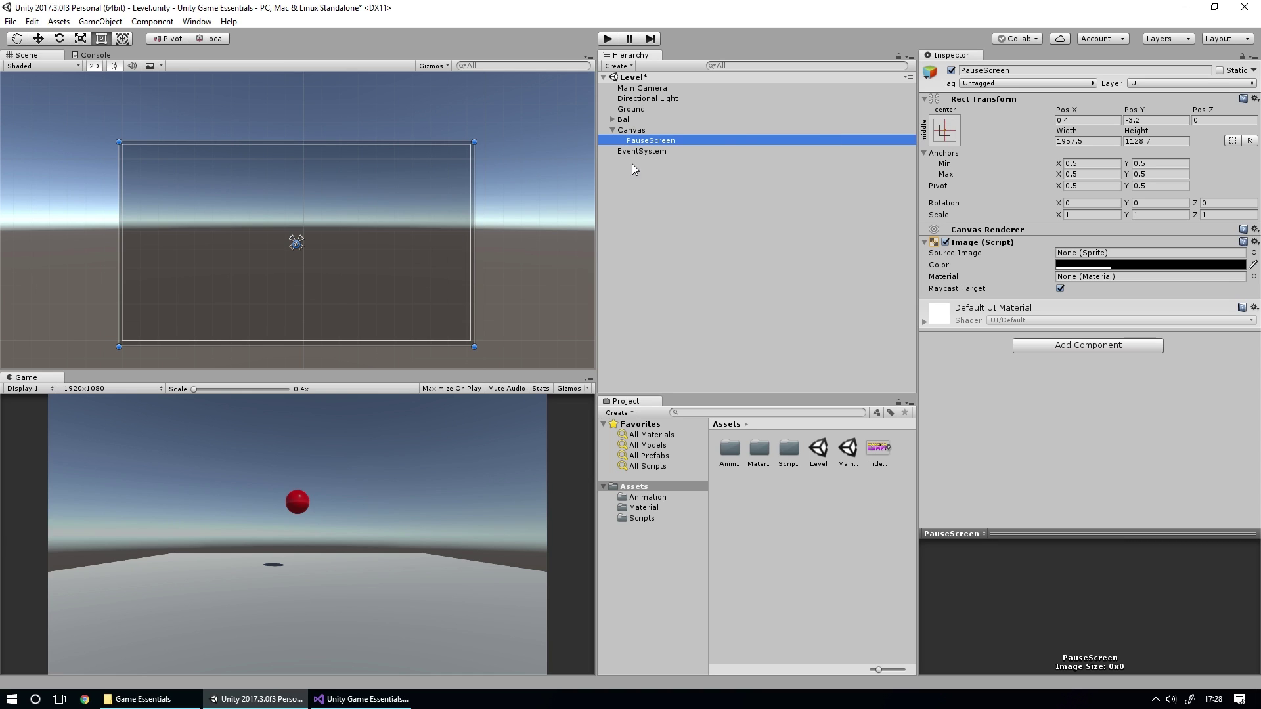
- Add a UI Text child under PauseScreen
{"action": "right_click", "coordinate": [656, 139]}
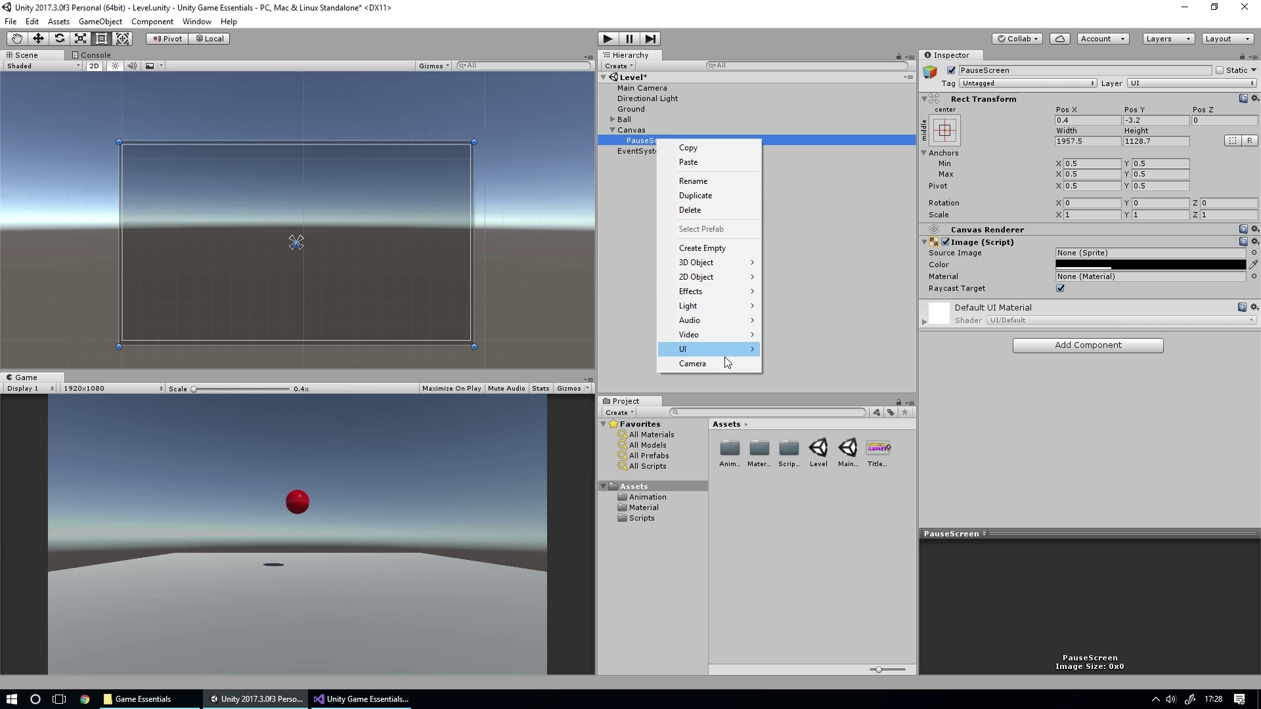
{"action": "mouse_move", "coordinate": [721, 348]}
{"action": "left_click", "coordinate": [636, 350]}
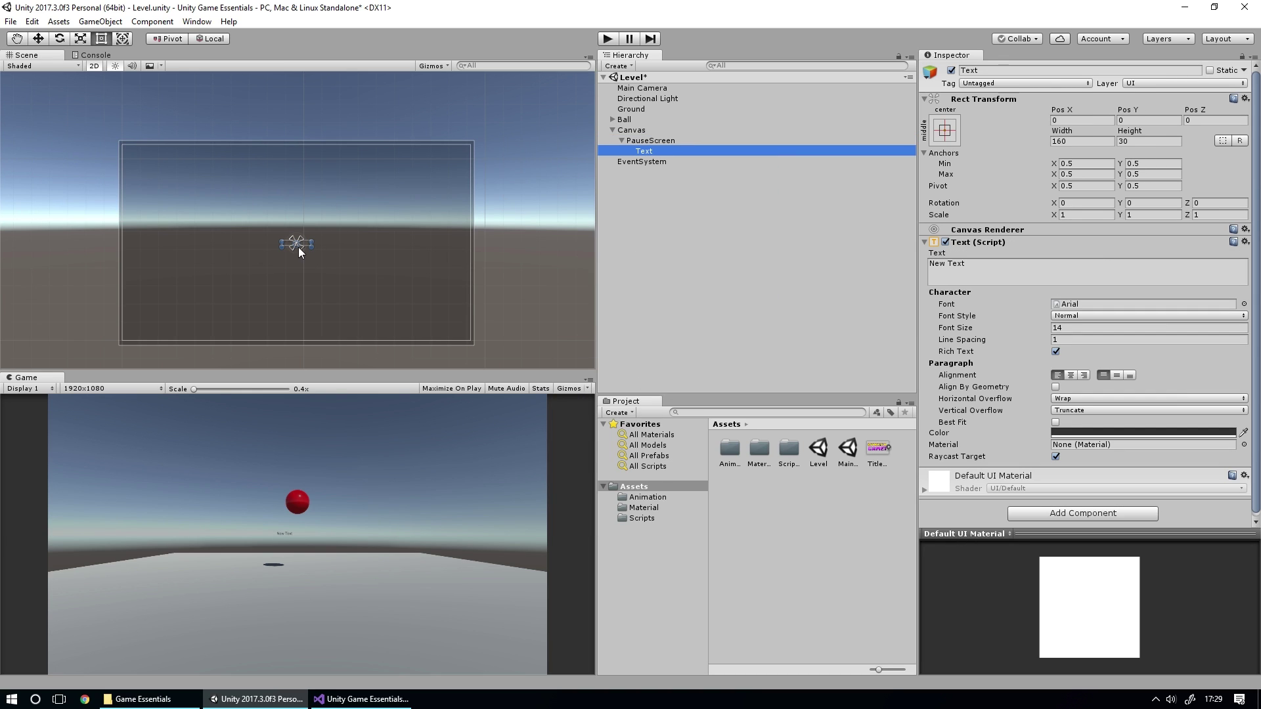
- Make the text white and resize it to 1108.8 × 299 near the overlay's top
{"action": "left_click", "coordinate": [1091, 433]}
{"action": "left_click", "coordinate": [716, 334]}
{"action": "left_click_drag", "start_coordinate": [716, 334], "coordinate": [649, 275]}
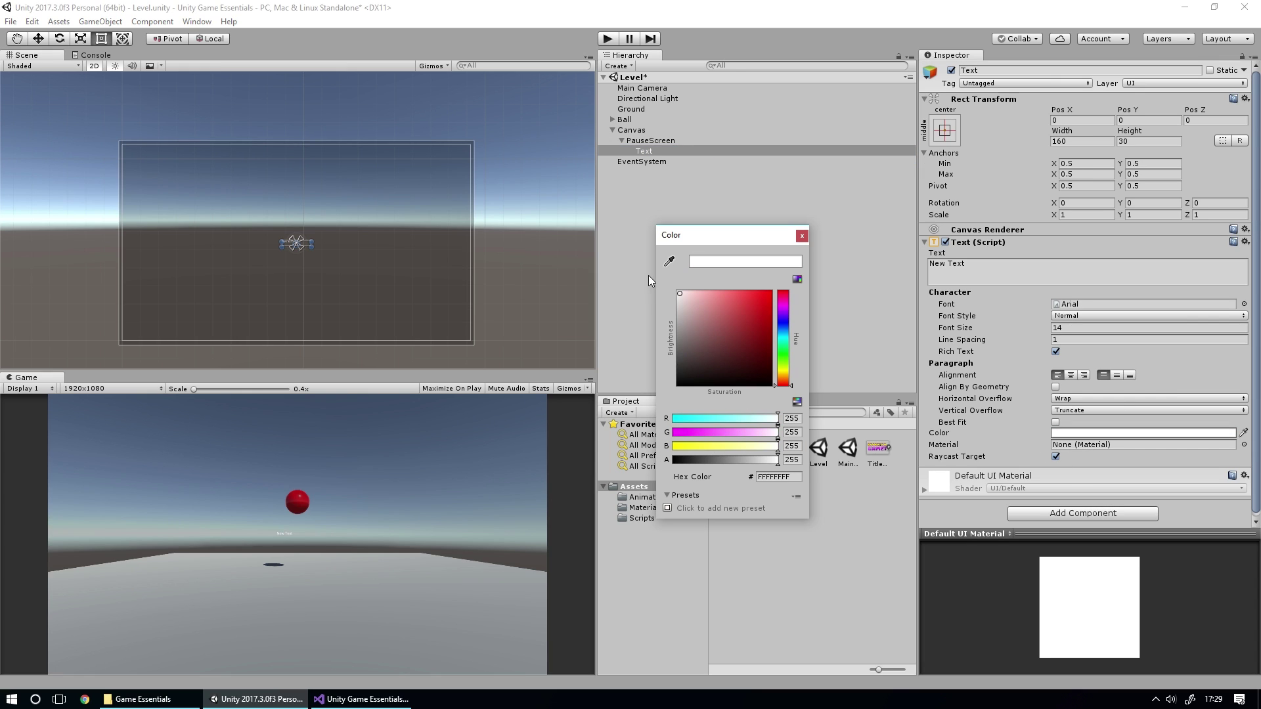
{"action": "left_click", "coordinate": [802, 236]}
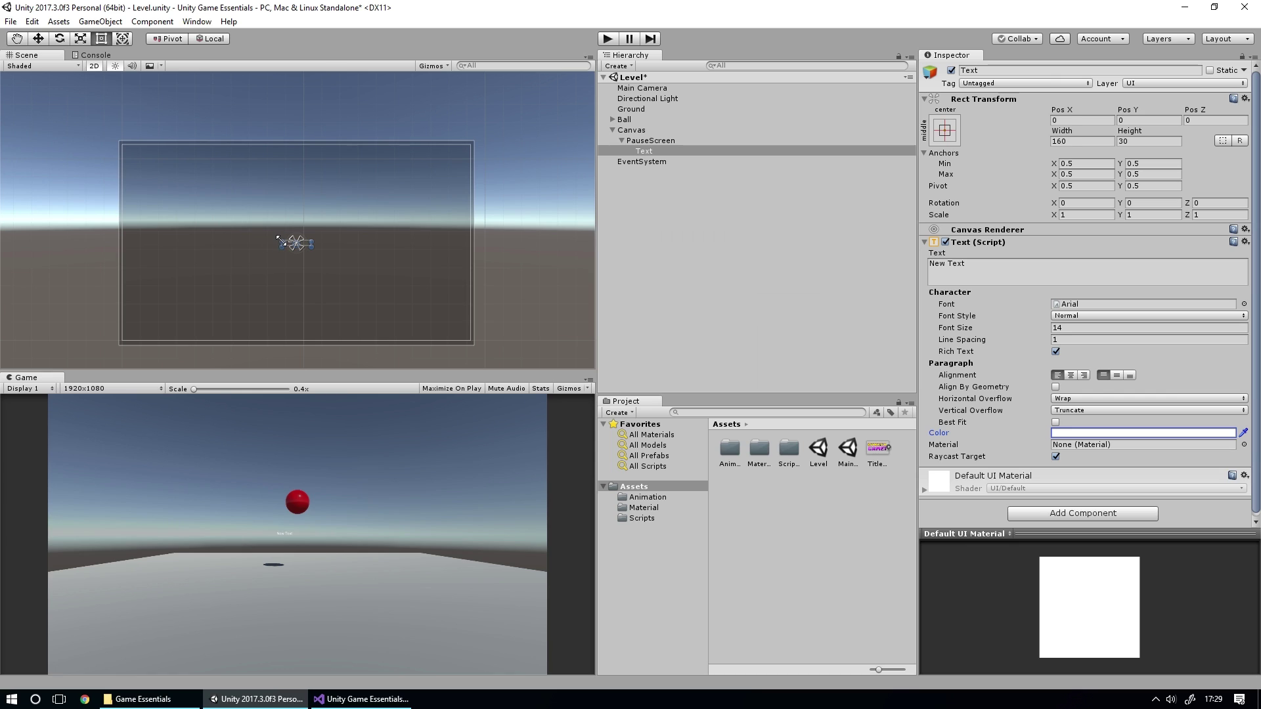
{"action": "left_click_drag", "start_coordinate": [281, 240], "coordinate": [222, 198]}
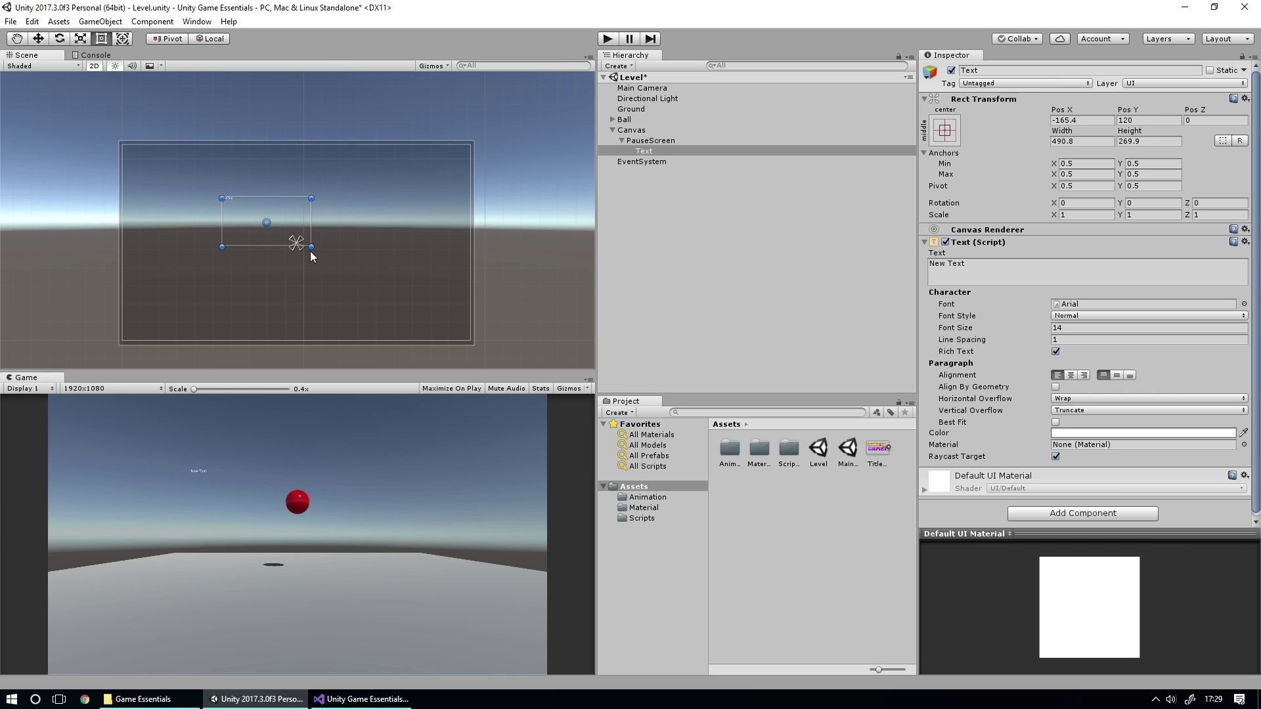
{"action": "left_click_drag", "start_coordinate": [311, 250], "coordinate": [349, 187]}
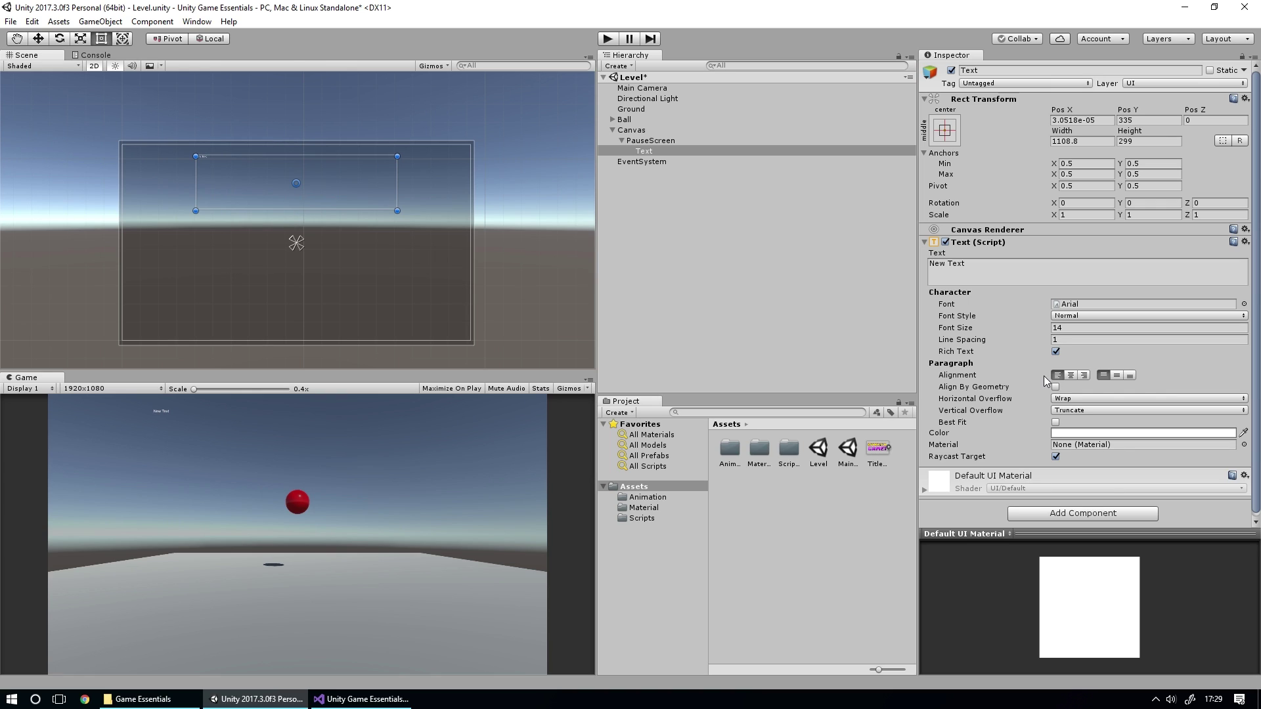
- Centre the text horizontally and vertically, set font size 160, and replace New Text with Paused
{"action": "left_click", "coordinate": [1071, 377]}
{"action": "left_click", "coordinate": [1117, 376]}
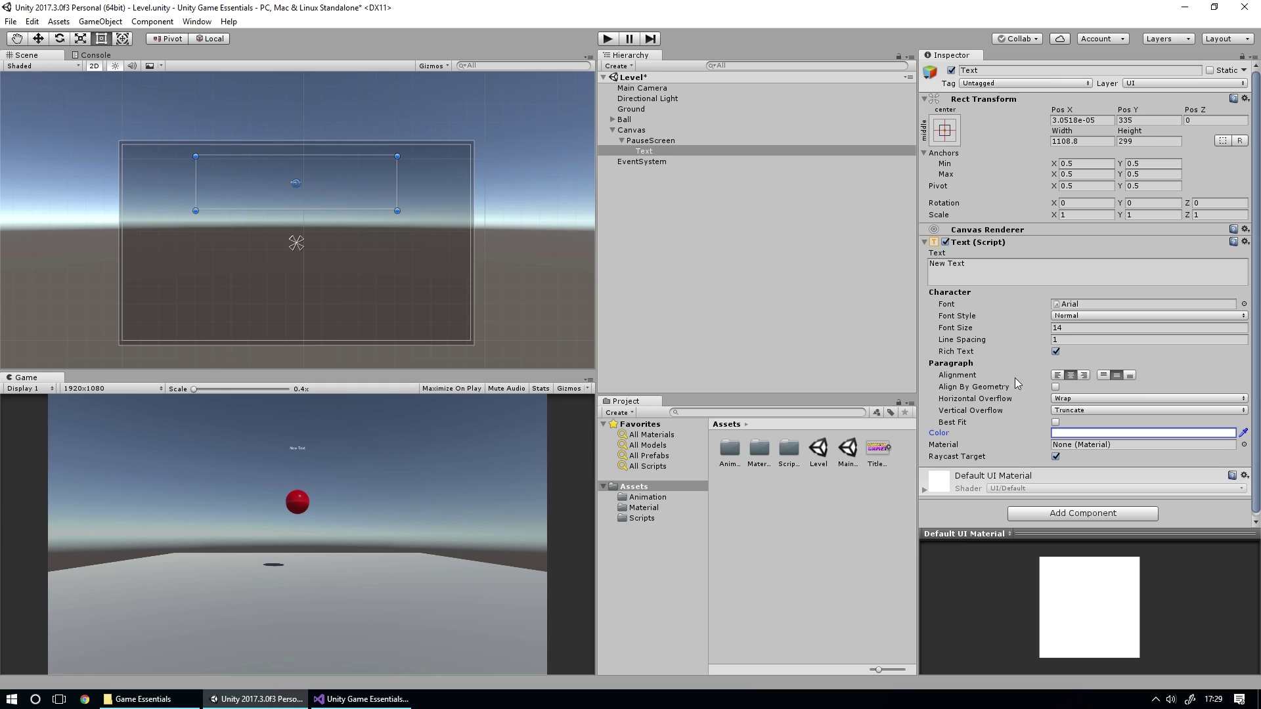
{"action": "left_click_drag", "start_coordinate": [976, 327], "coordinate": [1067, 324]}
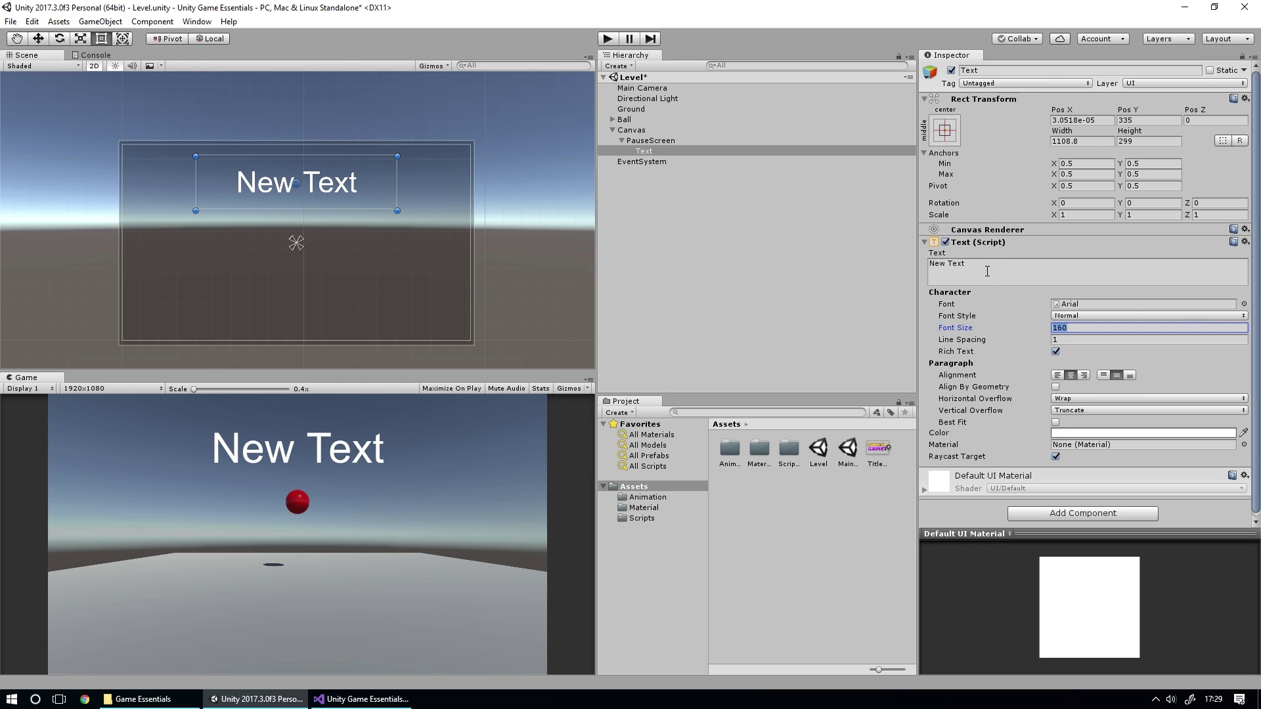
{"action": "left_click", "coordinate": [1117, 273]}
{"action": "type", "text": "Paused"}
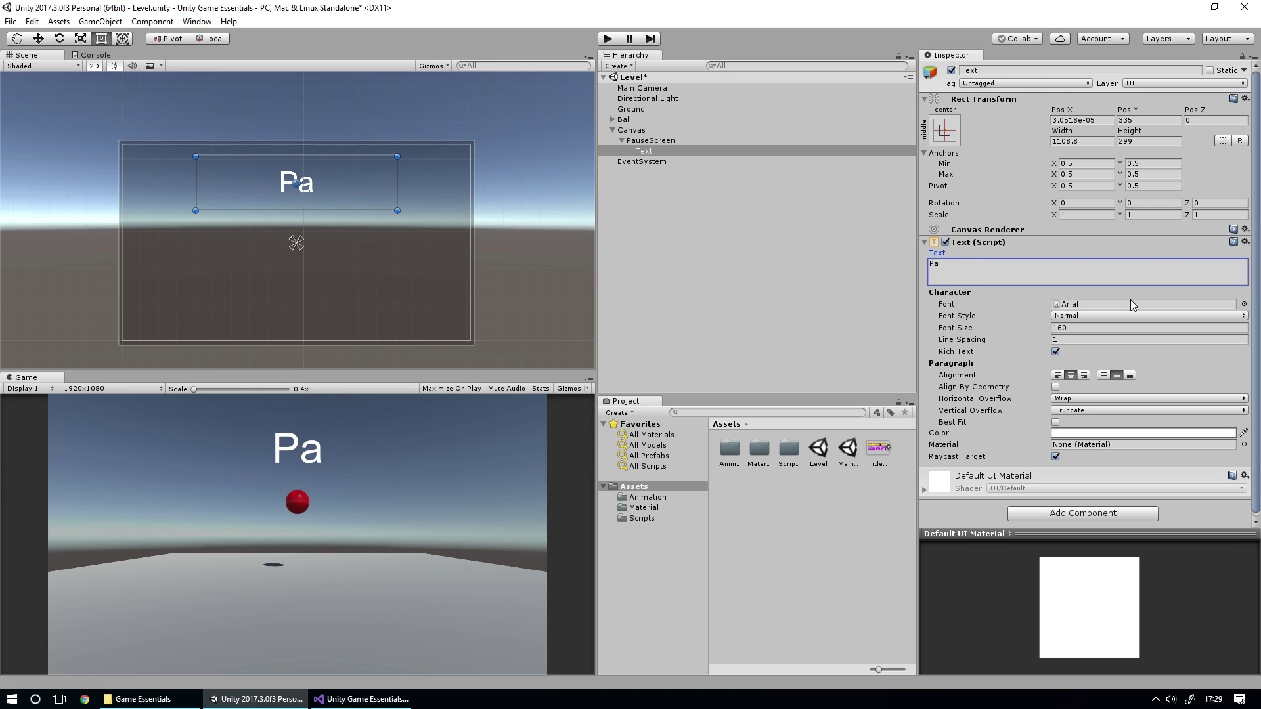